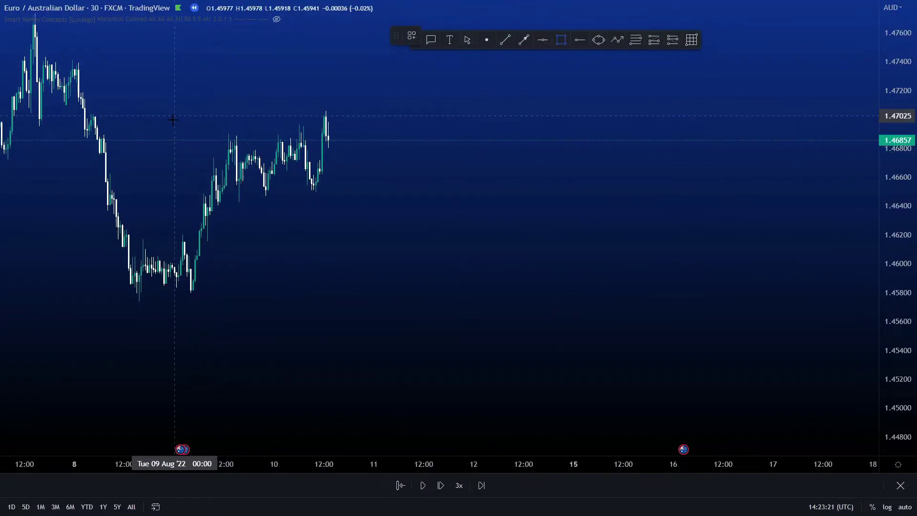
Draw a rectangle around the sideways range from about 1.4697 down to 1.4644 and apply the consolidation template to it.
mouse_move(170, 124)
mouse_down()
mouse_move(188, 200)
mouse_move(241, 225)
mouse_move(344, 221)
mouse_move(372, 199)
mouse_up()
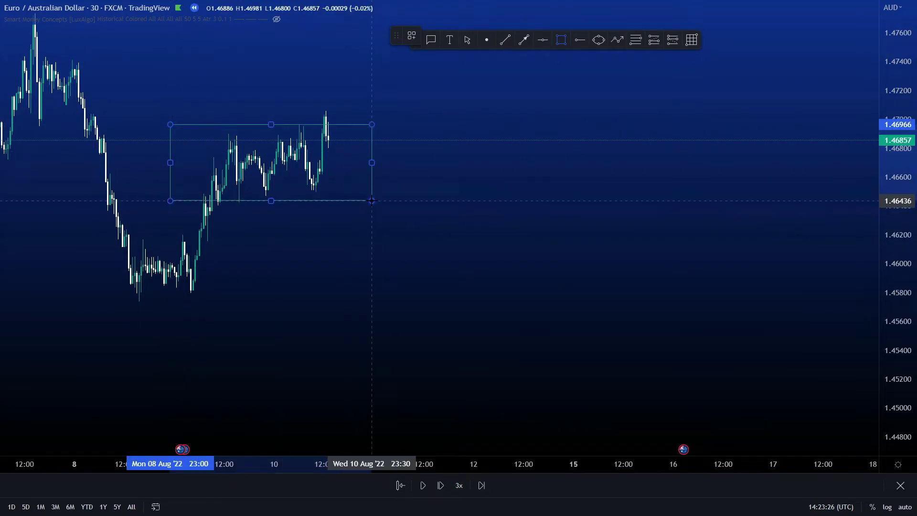
double_click(372, 201)
click(418, 345)
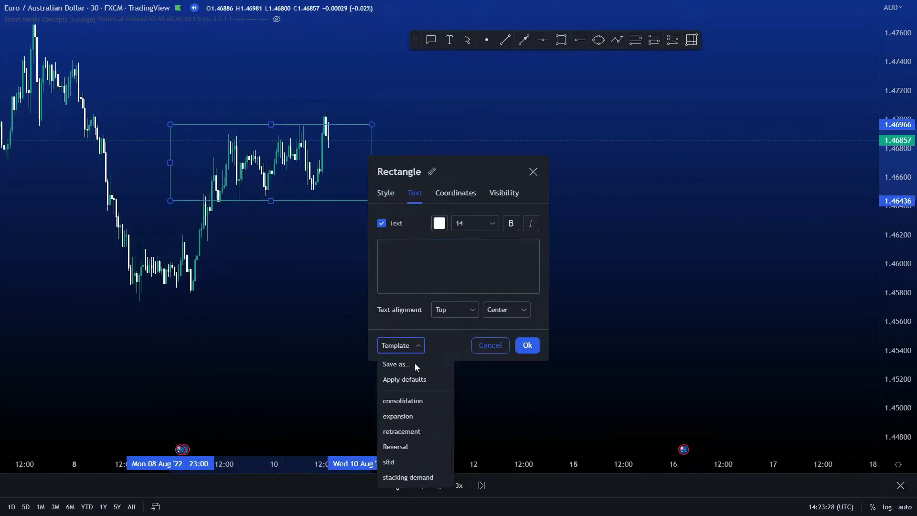
click(407, 400)
click(528, 345)
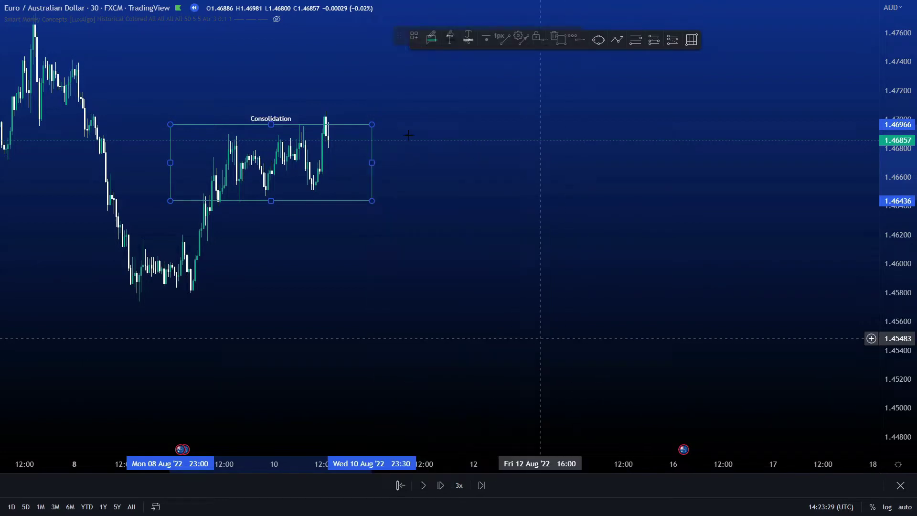
click(251, 90)
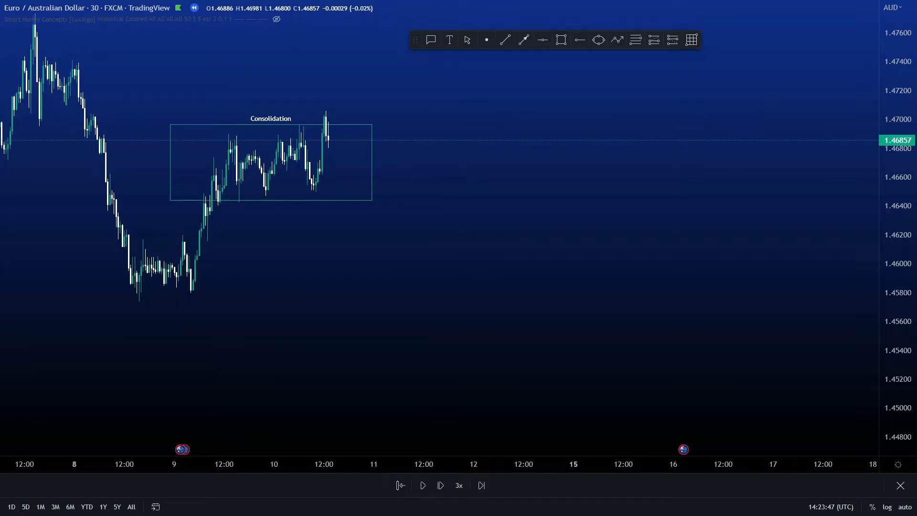
Advance the replay through the sharp drop below the Consolidation box and frame it with a rectangle using the expansion template, placed just beneath.
click(425, 486)
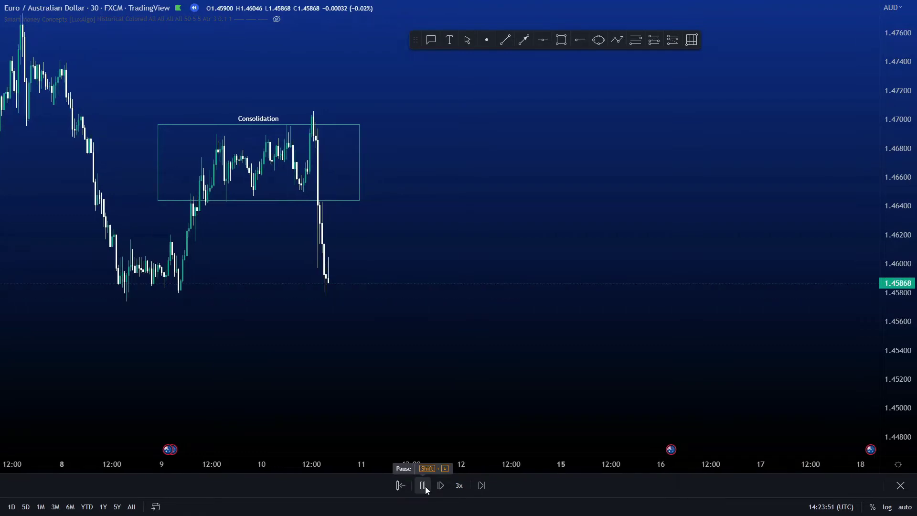
click(424, 487)
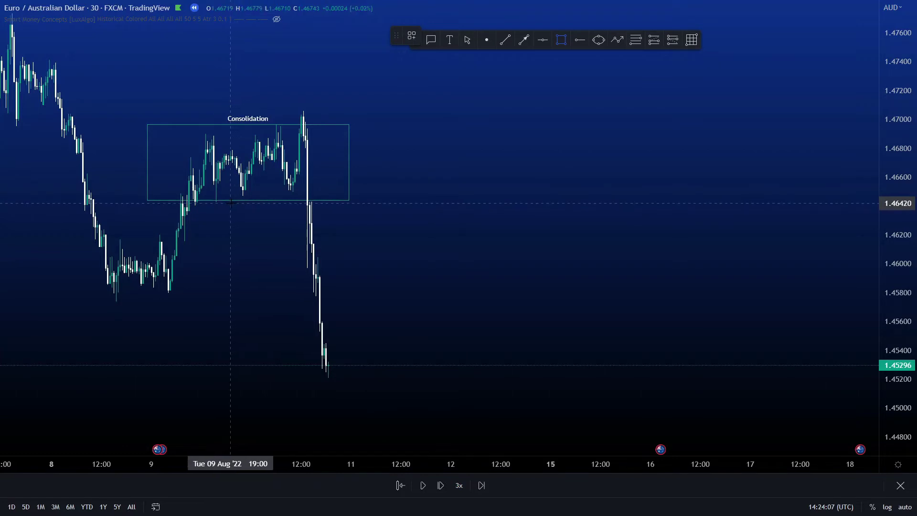
drag(216, 203, 436, 399)
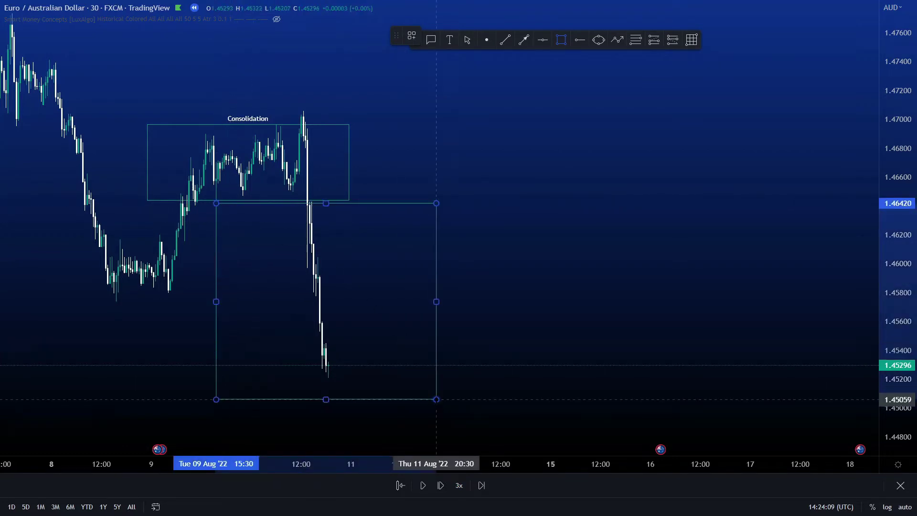
double_click(436, 416)
click(419, 345)
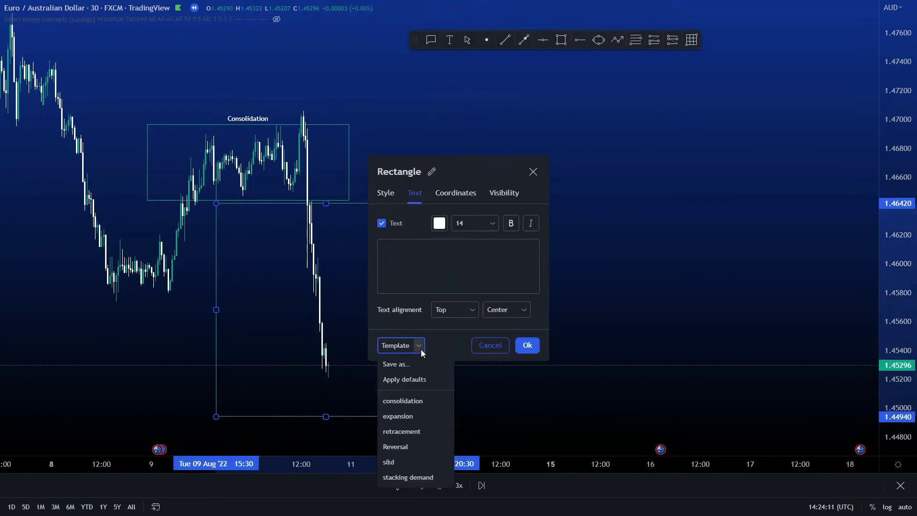
click(409, 415)
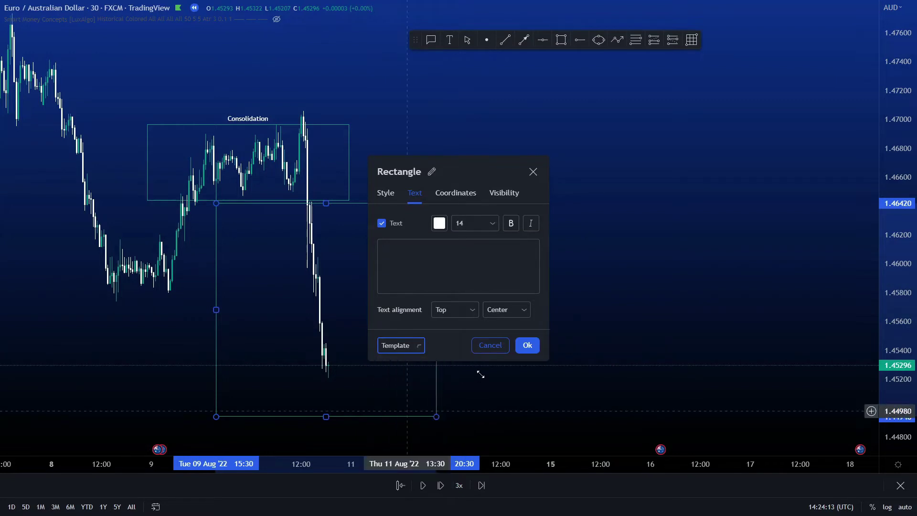
click(527, 345)
click(484, 211)
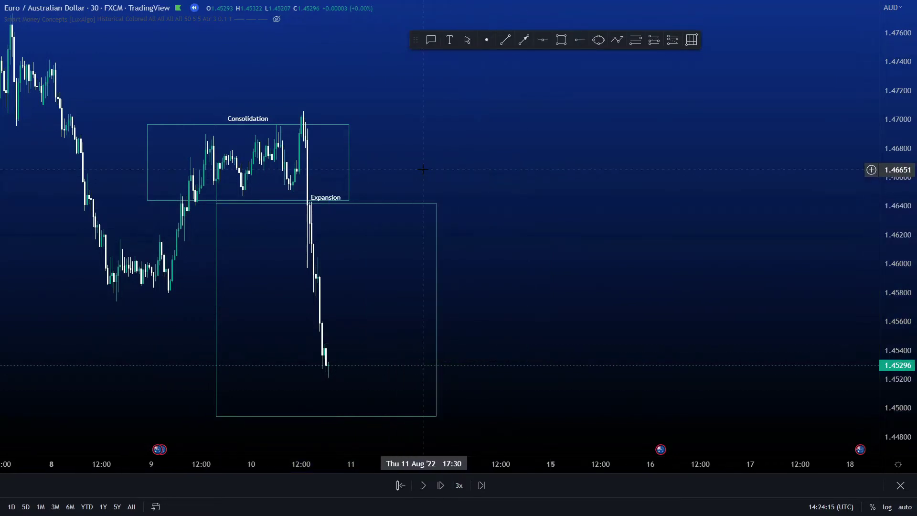
drag(366, 203, 367, 211)
Mark the swing high with a filled zone from about 1.4702 to 1.4691 and label the drop beneath it with an IMB callout.
click(311, 120)
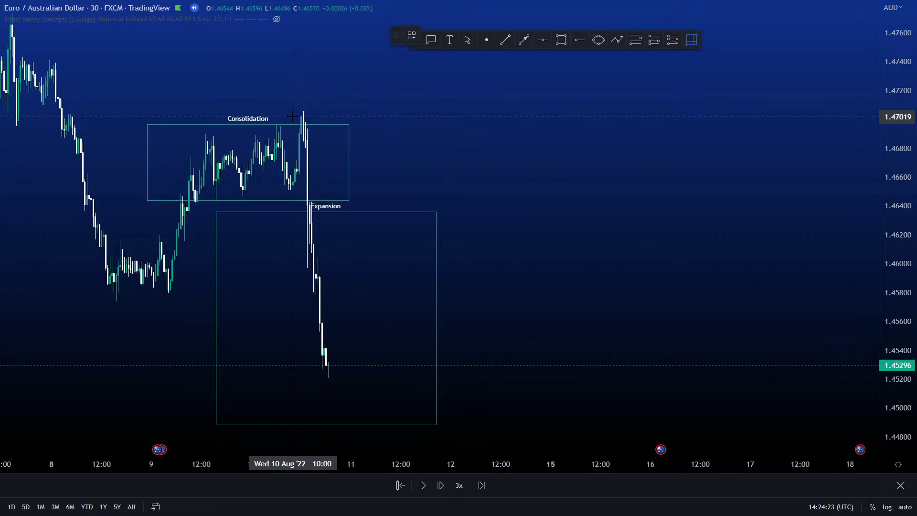
mouse_move(320, 135)
mouse_down()
mouse_move(841, 141)
mouse_move(850, 133)
mouse_up()
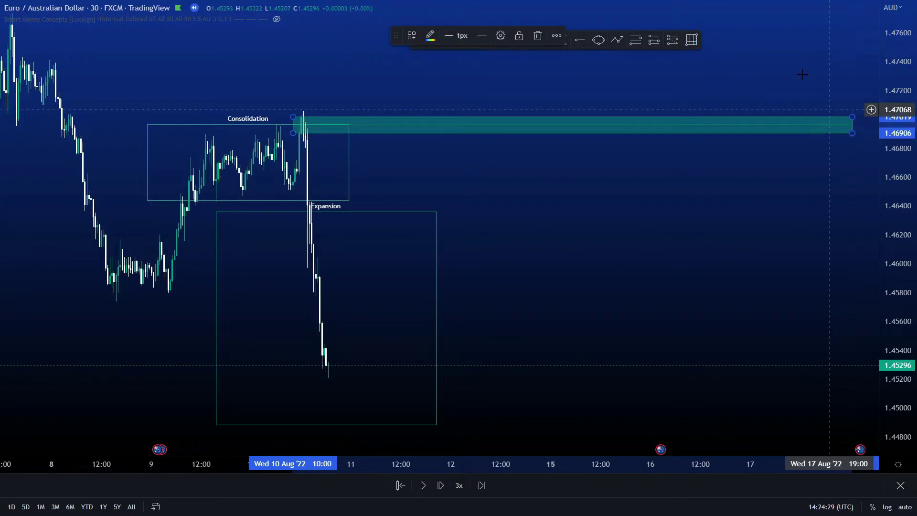
click(307, 159)
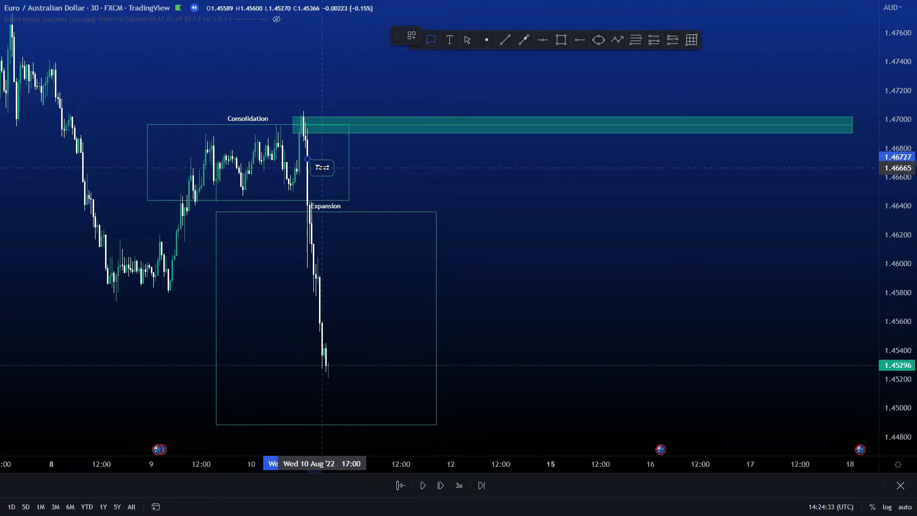
click(324, 167)
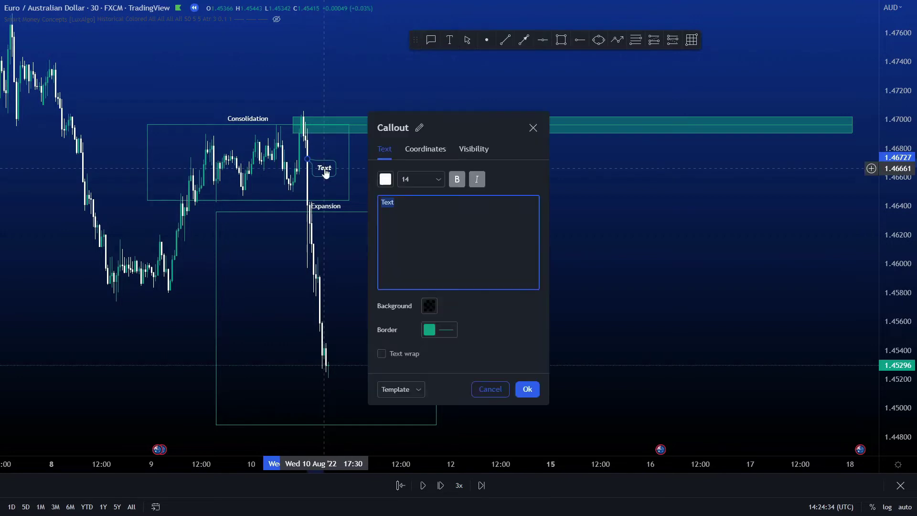
click(418, 389)
click(411, 448)
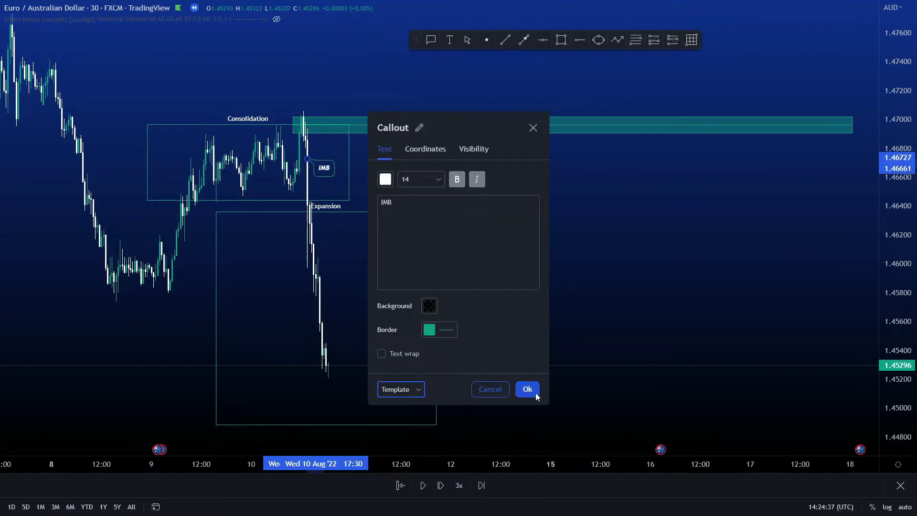
click(528, 390)
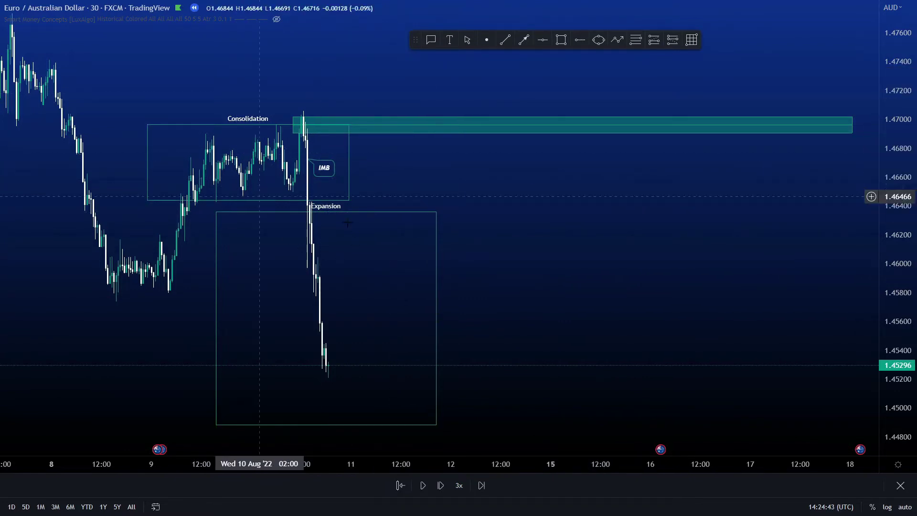
Advance the replay to late 11 August and draw a £££ arrow over the rising highs, about 1.4555 to 1.4573, using the liquidty template.
click(423, 490)
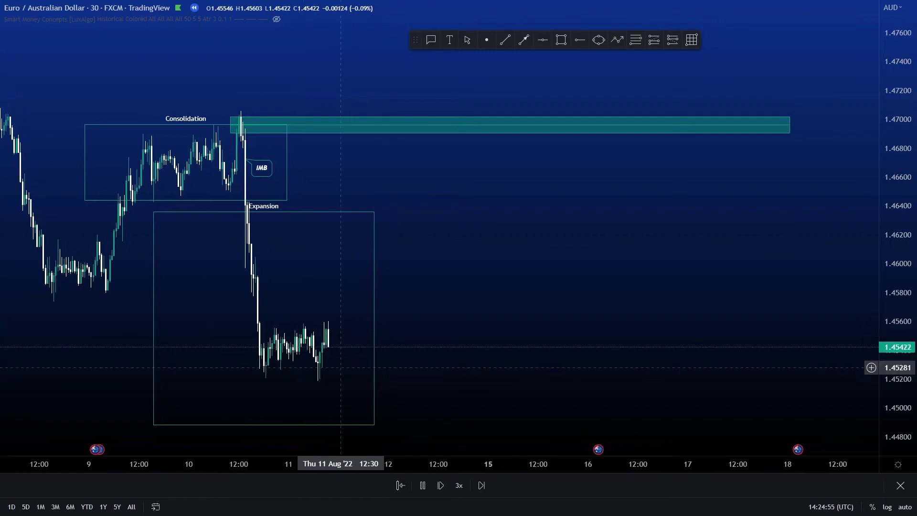
click(424, 487)
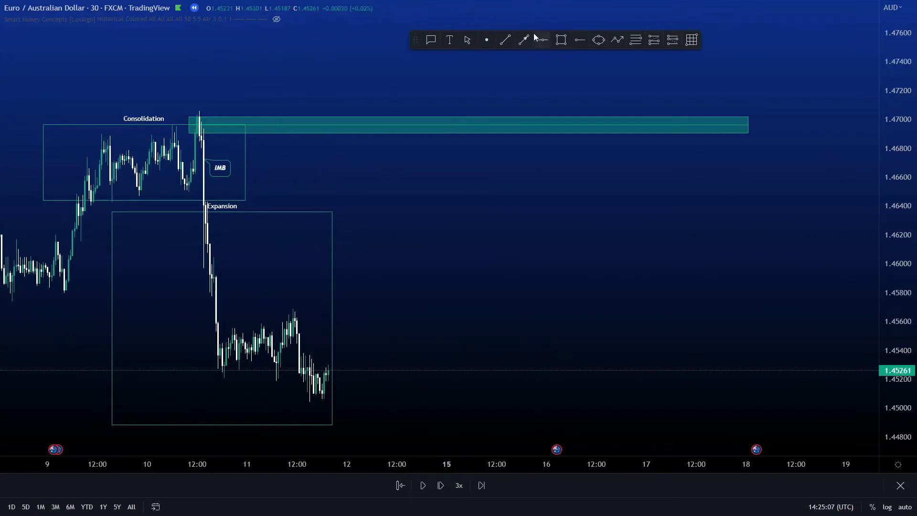
click(224, 329)
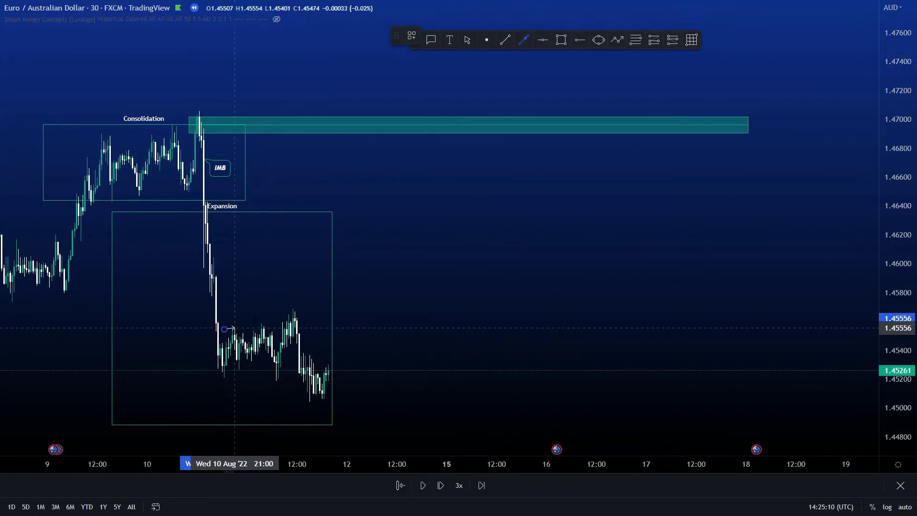
click(311, 302)
click(403, 345)
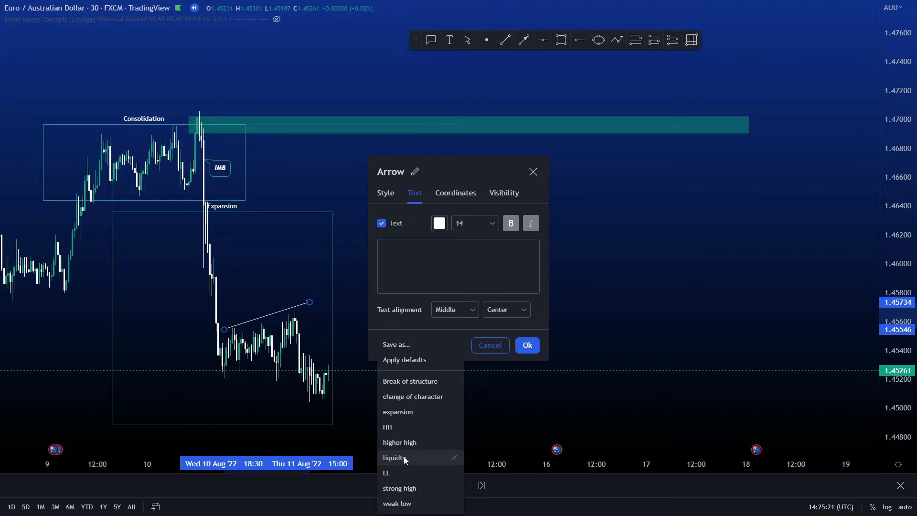
click(503, 354)
text(£££)
click(526, 346)
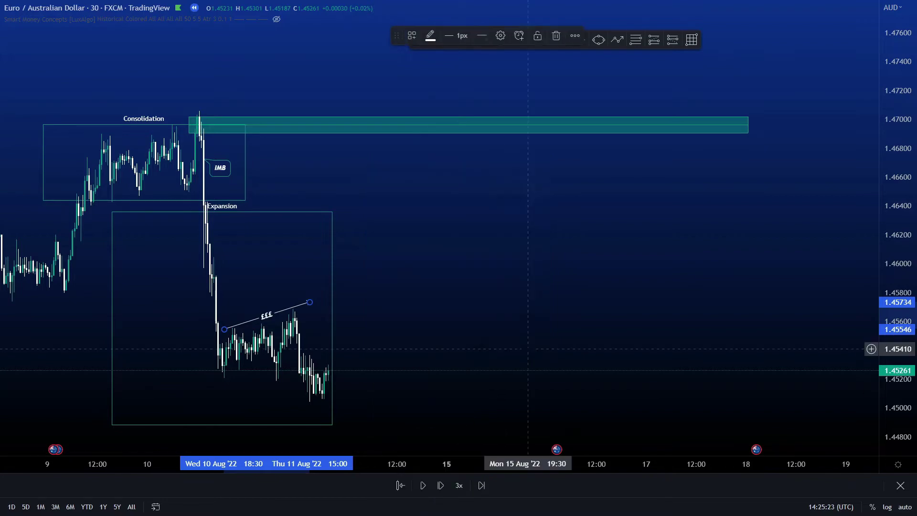
Advance the replay into 17 August, until price trades back at the 15 August swing high.
click(422, 485)
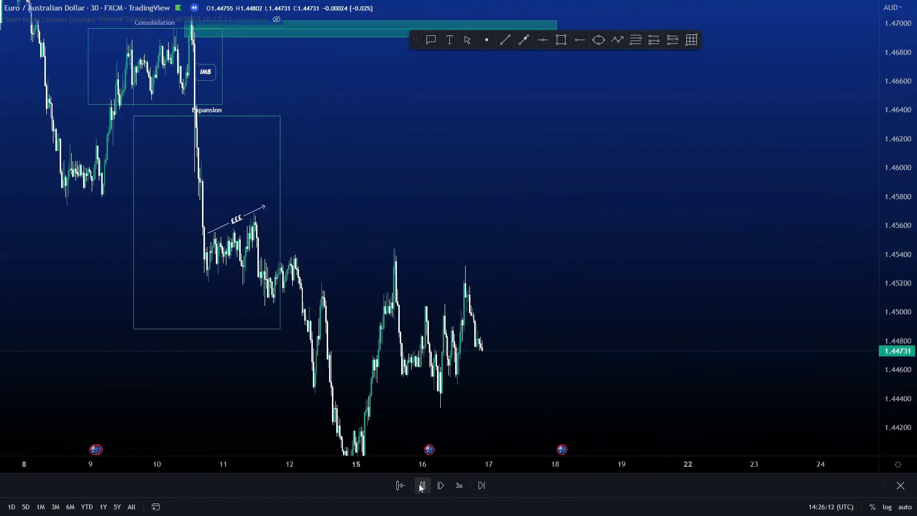
click(422, 486)
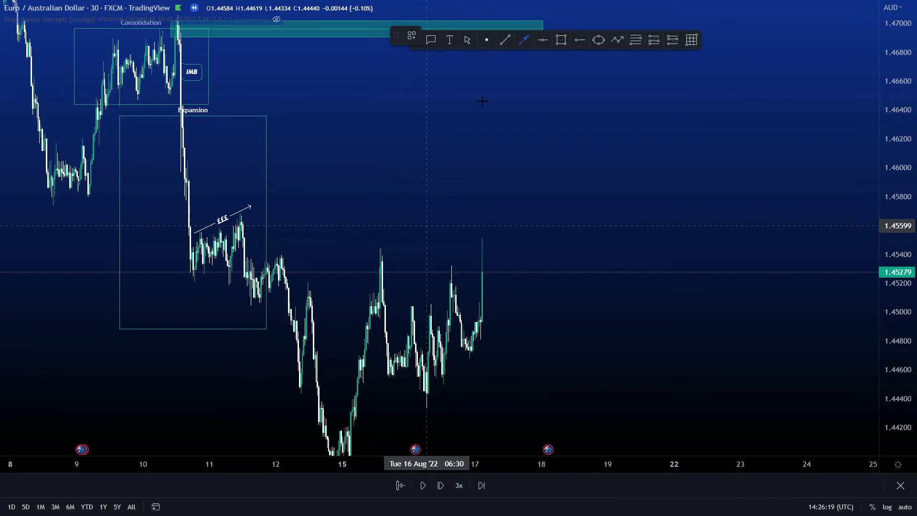
click(424, 485)
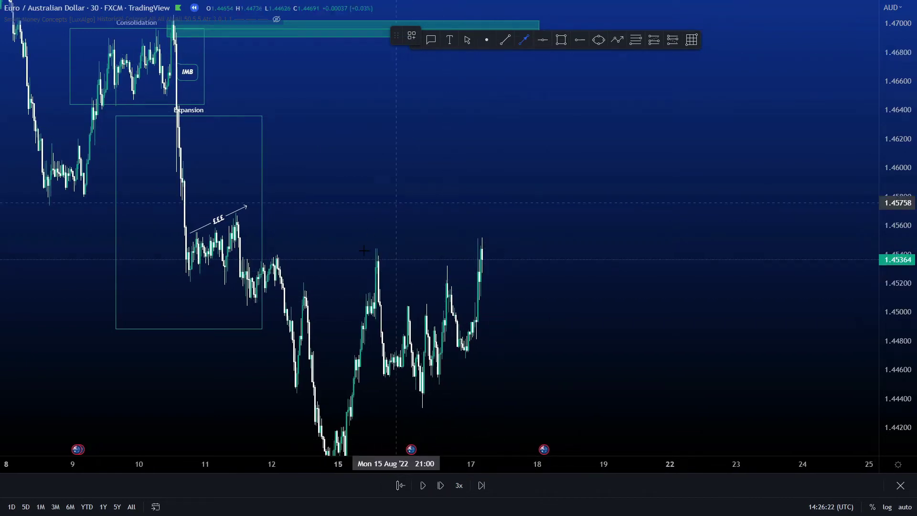
Draw an arrow over the 15 and 17 August highs, about 1.4543 to 1.4554, and label it £££ with the liquidty template.
double_click(498, 235)
click(419, 350)
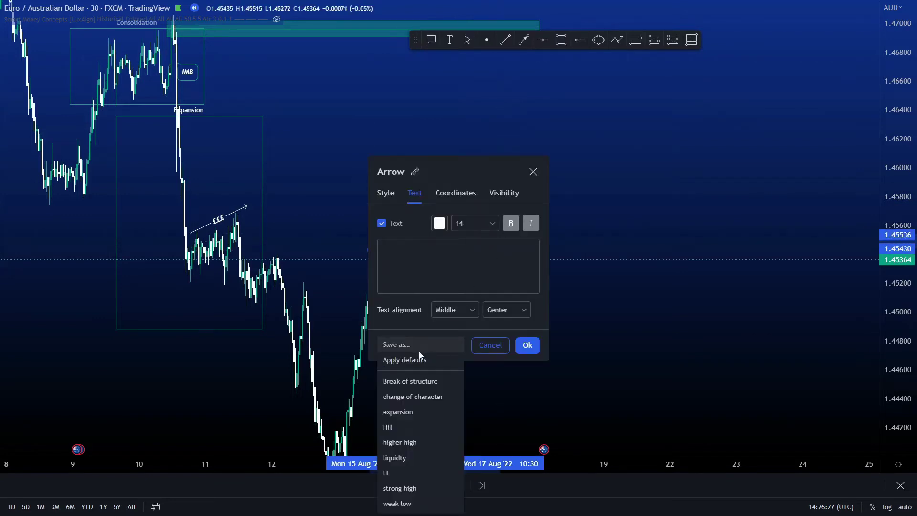
click(401, 457)
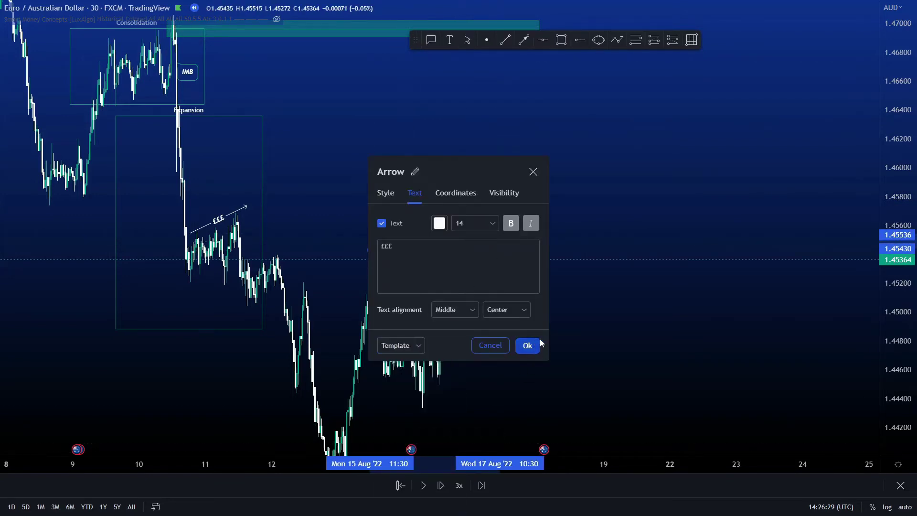
click(538, 342)
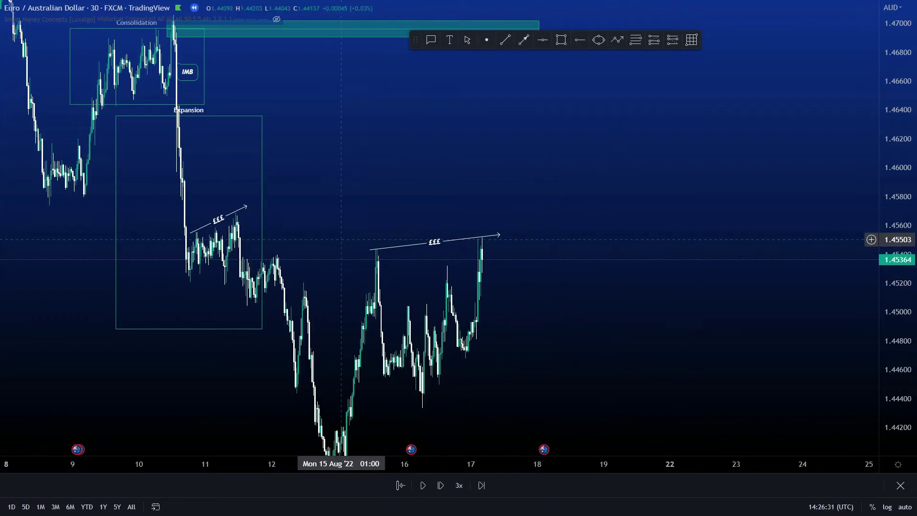
Advance the replay through the rally above the second £££ arrow and move the floating drawing tools clear of the filled zone.
click(423, 485)
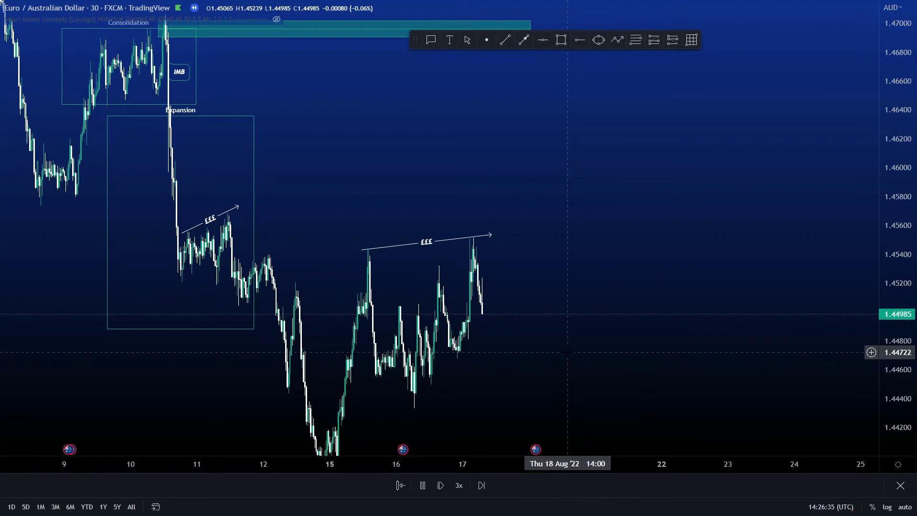
drag(415, 39, 628, 28)
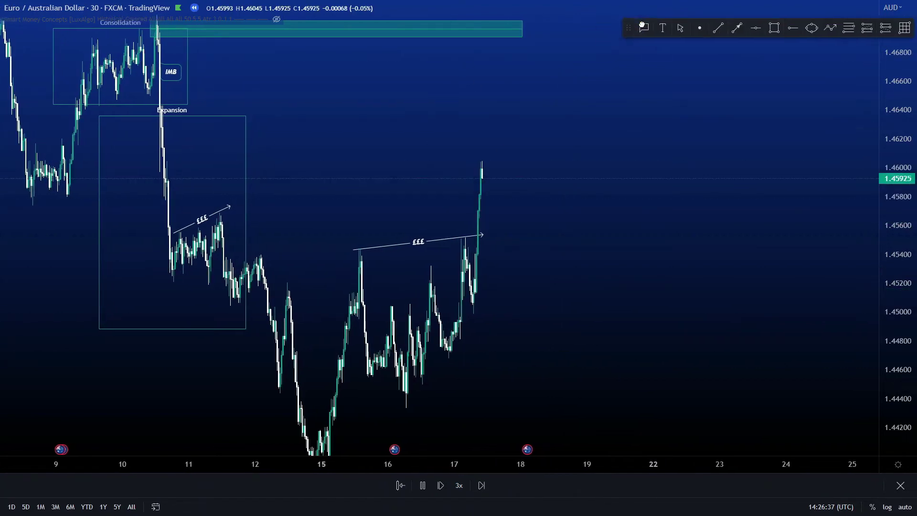
click(422, 485)
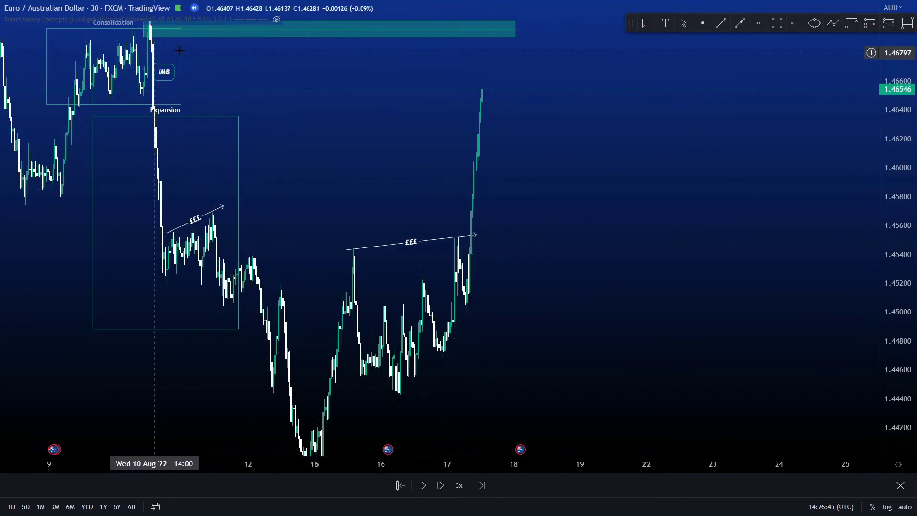
Extend the filled zone's end to about 22 August and advance the replay until price reaches the zone and turns down.
drag(514, 36, 649, 38)
click(680, 98)
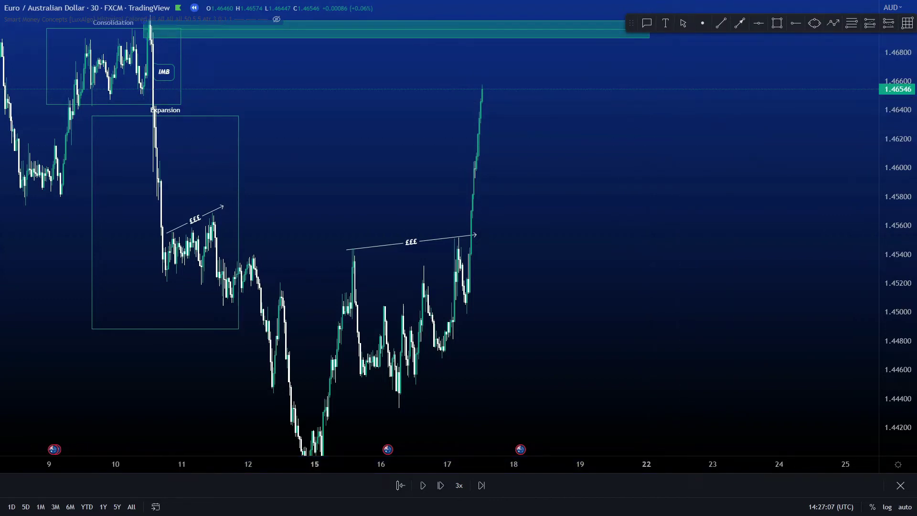
click(423, 485)
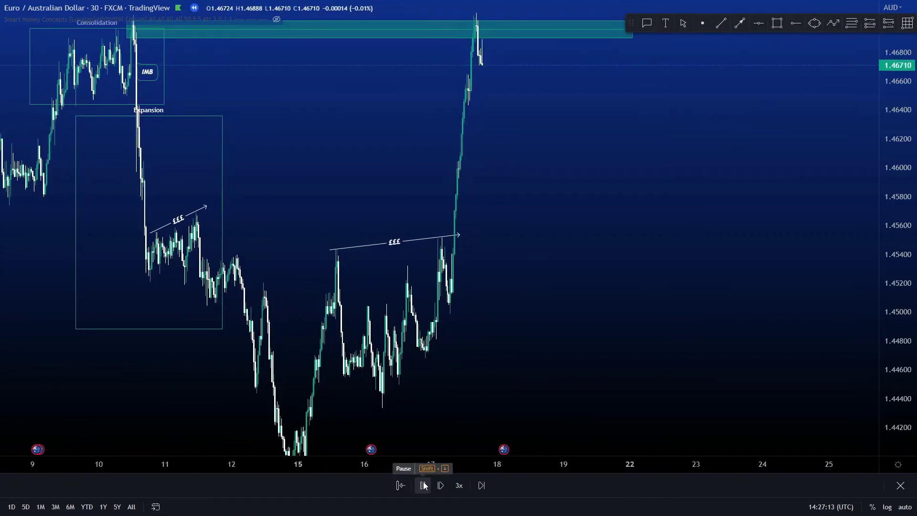
click(423, 485)
Frame the 11 to 19 August price action with a rectangle, label it Retracement from its template and lower it slightly below the filled zone.
drag(565, 276, 590, 284)
key(alt+r)
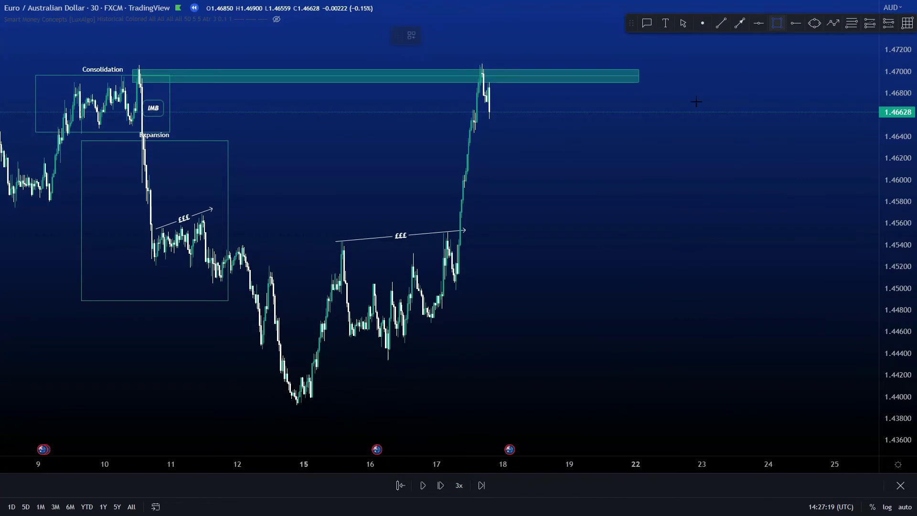
mouse_move(232, 89)
mouse_down()
mouse_move(280, 268)
mouse_move(445, 358)
mouse_move(563, 370)
mouse_move(594, 421)
mouse_up()
double_click(403, 346)
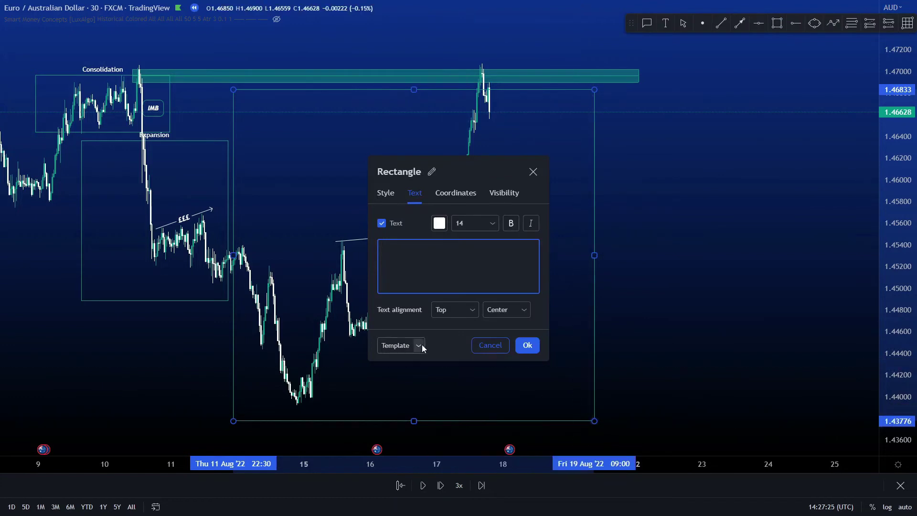
click(421, 345)
click(412, 431)
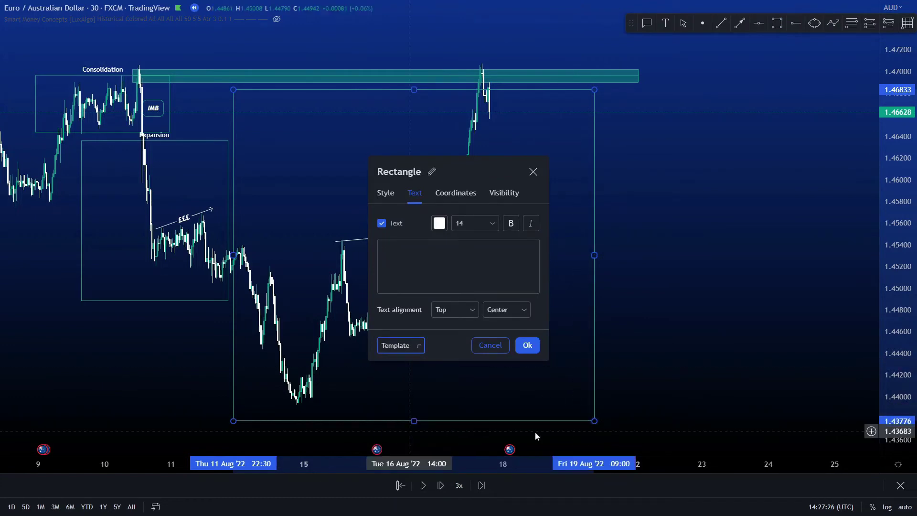
click(527, 344)
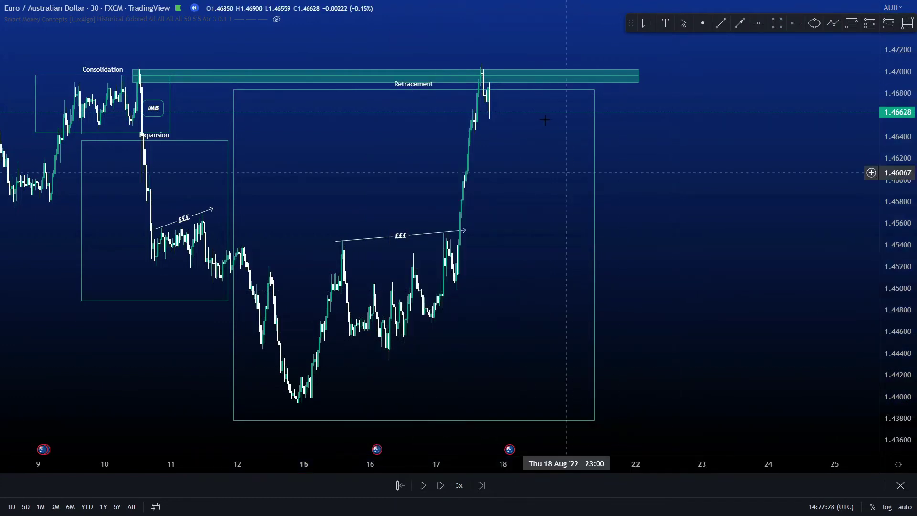
drag(532, 94, 530, 99)
click(682, 175)
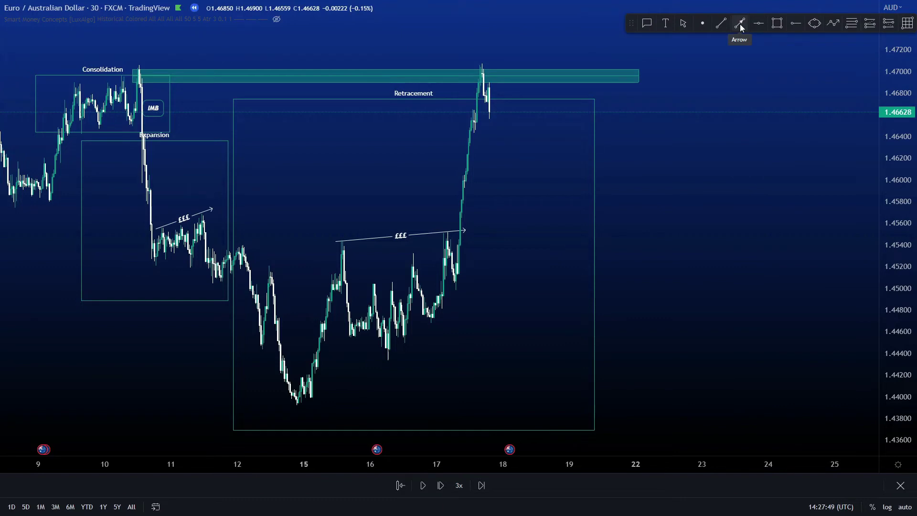
Draw an arrow under the rising lows from 14 August 22:30 at 1.43926 to 17 August 19:00 at 1.44996, and label it £££ with the liquidty template.
click(299, 404)
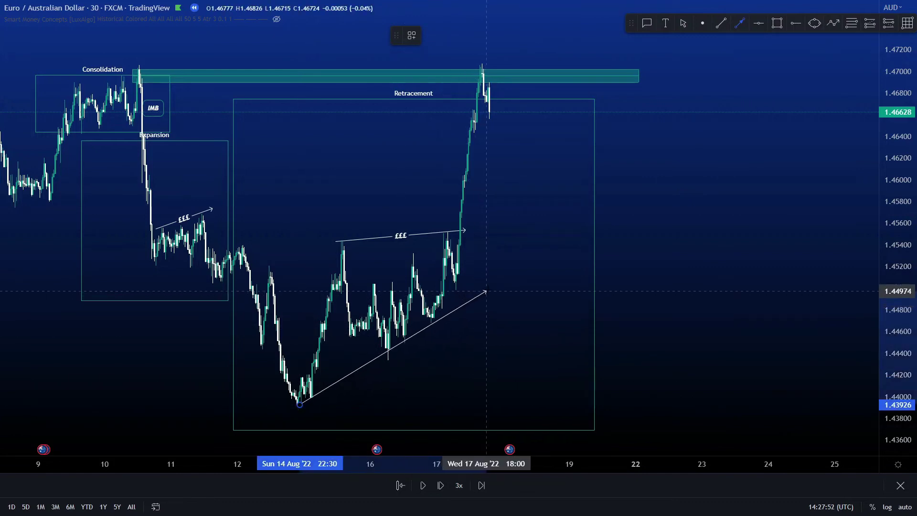
click(488, 289)
double_click(488, 288)
click(415, 353)
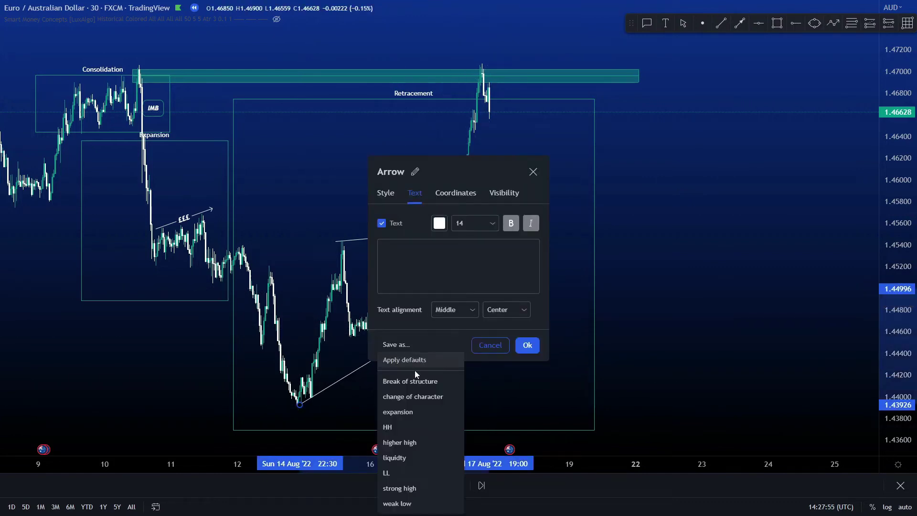
click(397, 459)
click(528, 344)
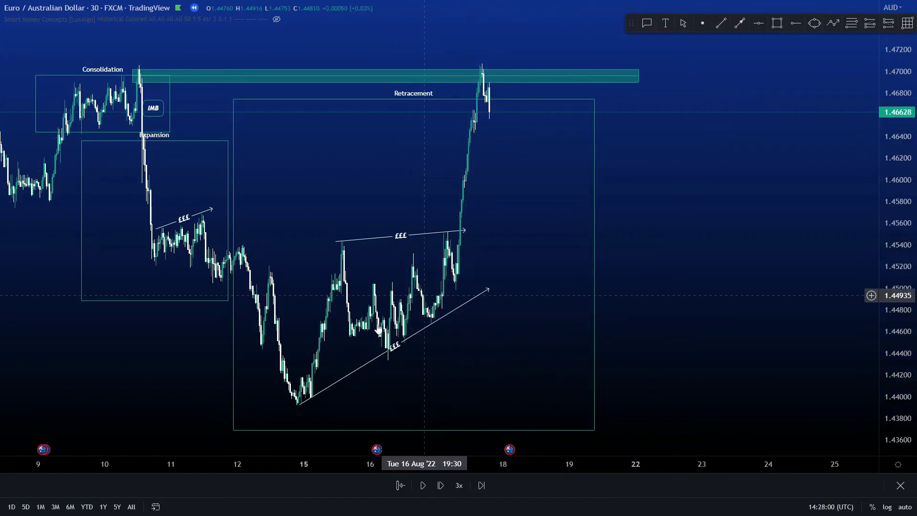
Advance the replay into 23 August, through the sell-off from the filled zone, and pause it.
click(429, 486)
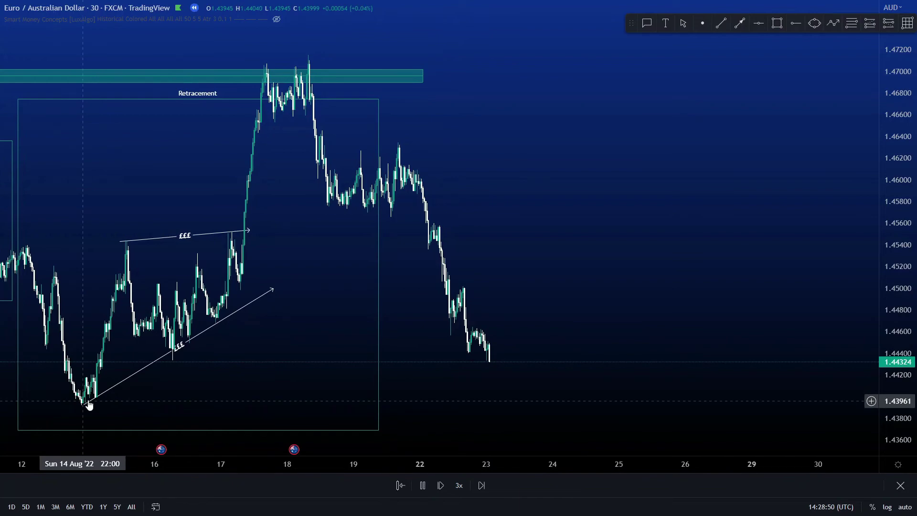
click(423, 486)
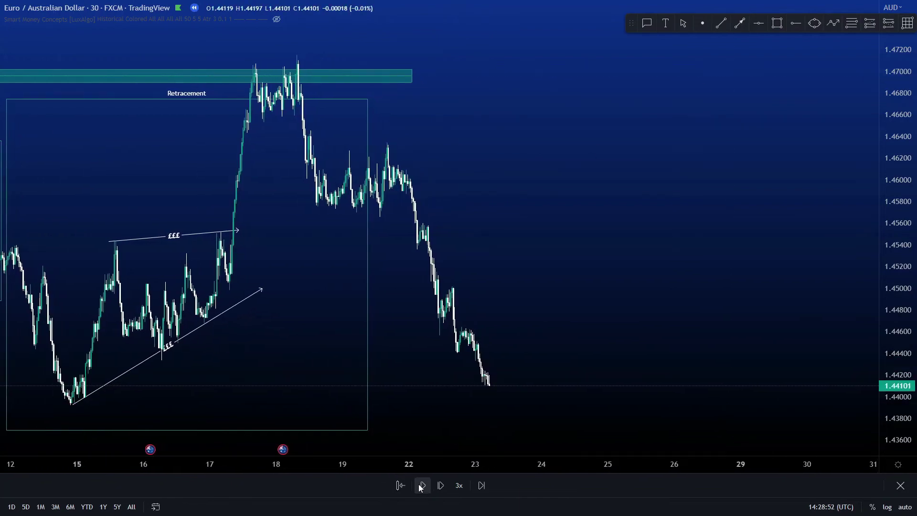
drag(558, 308, 788, 103)
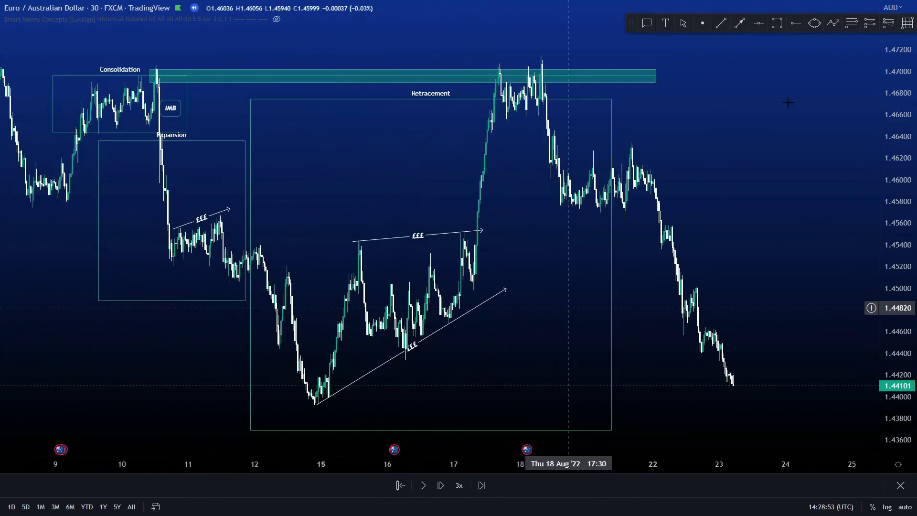
Place a short position at the filled zone's lower edge, entry 1.46895, with its stop above the highs at 1.47181.
click(891, 24)
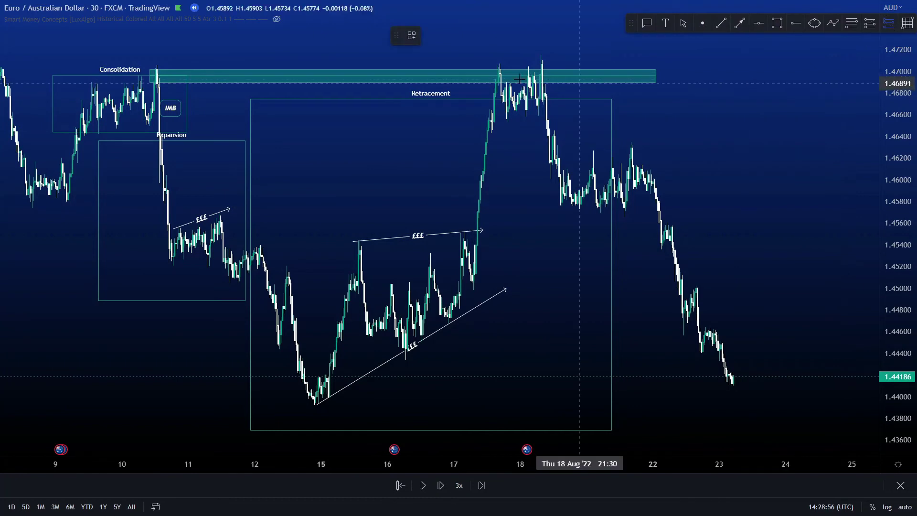
click(474, 82)
drag(476, 9, 386, 63)
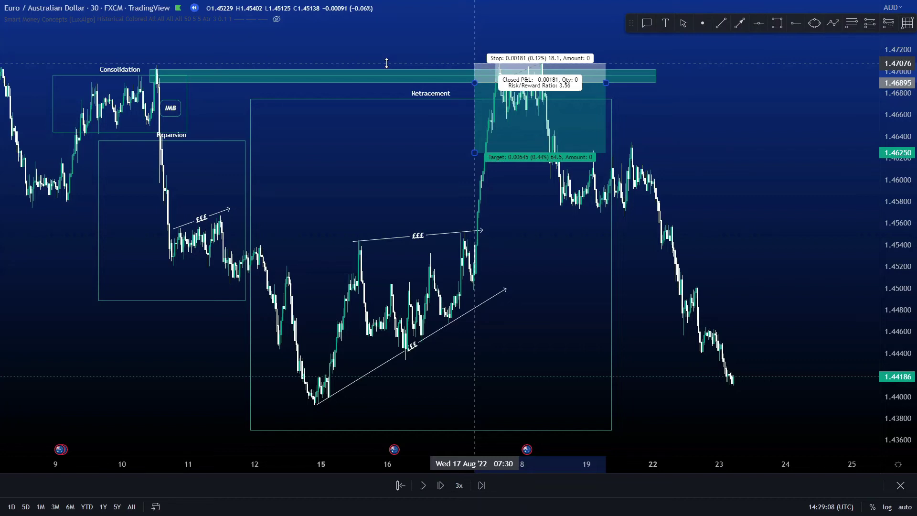
drag(387, 56, 386, 53)
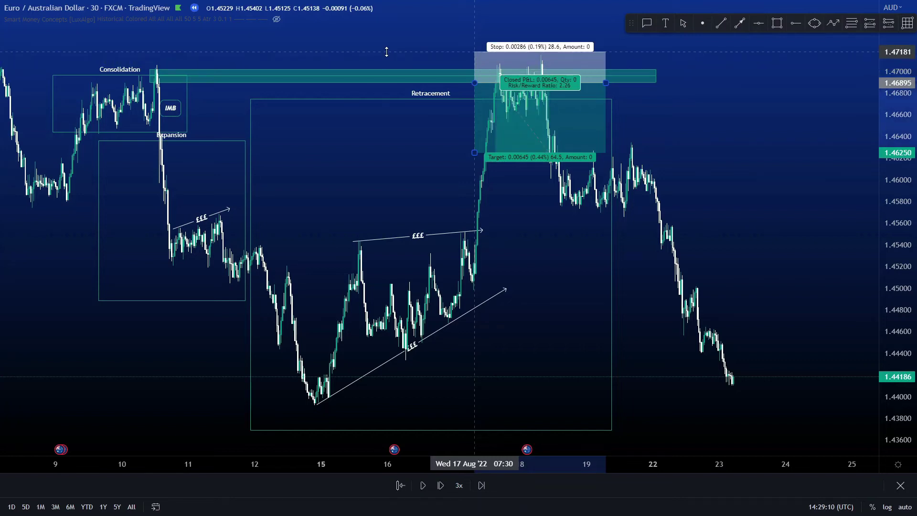
click(644, 105)
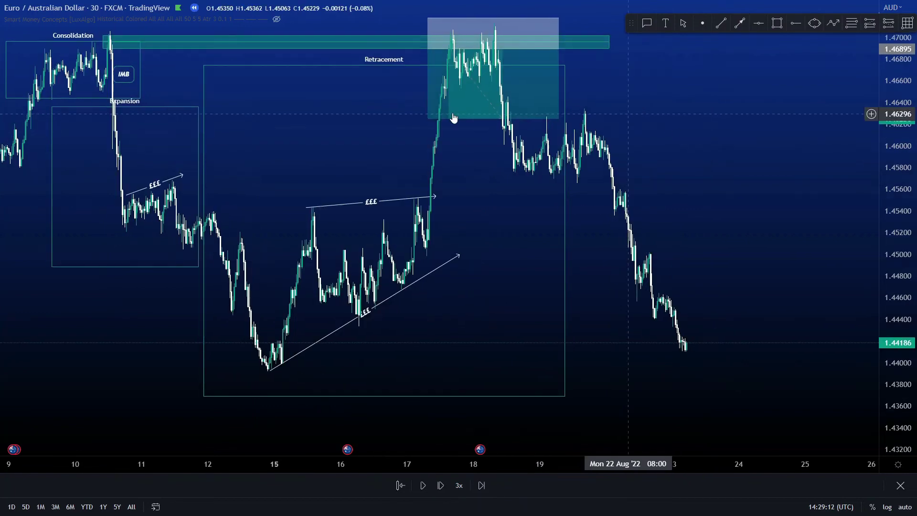
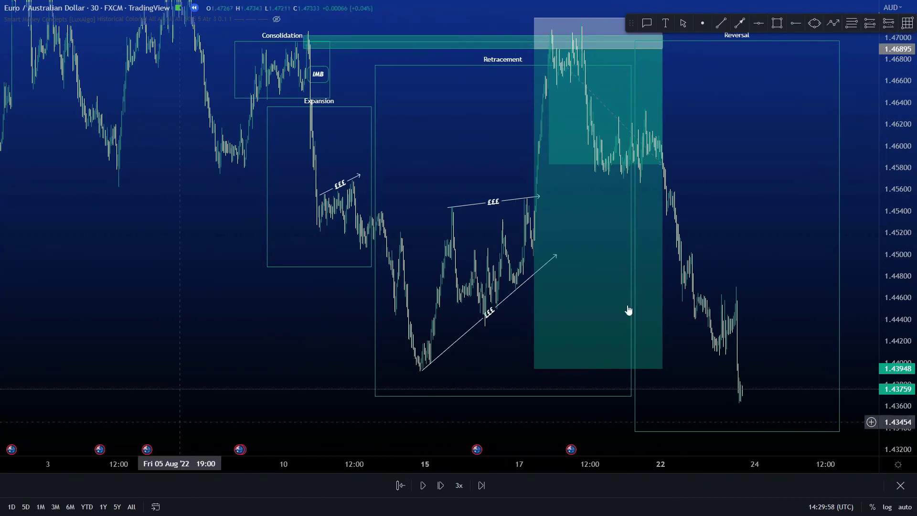
Examine the annotated sequence from Consolidation through Expansion and Retracement to Reversal, including the short position's entry at the filled zone.
scroll(470, 240, up, 5)
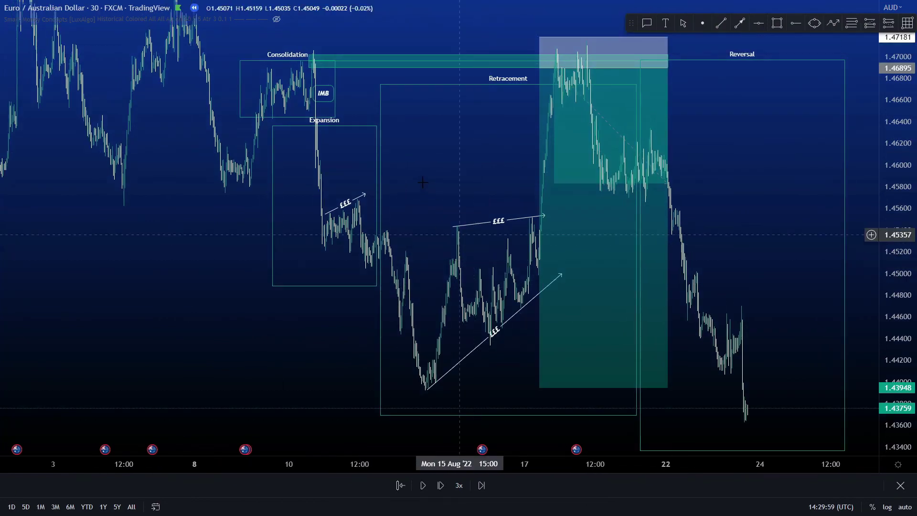
drag(564, 193, 895, 224)
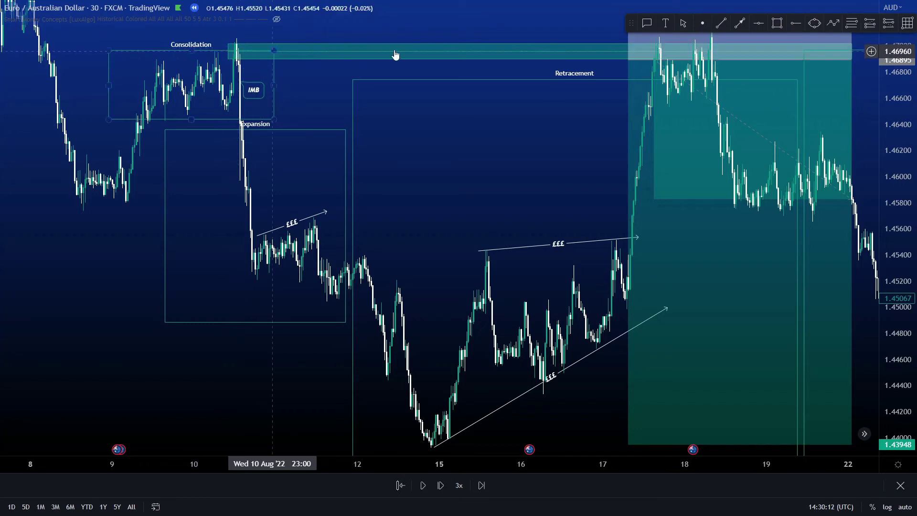
click(565, 40)
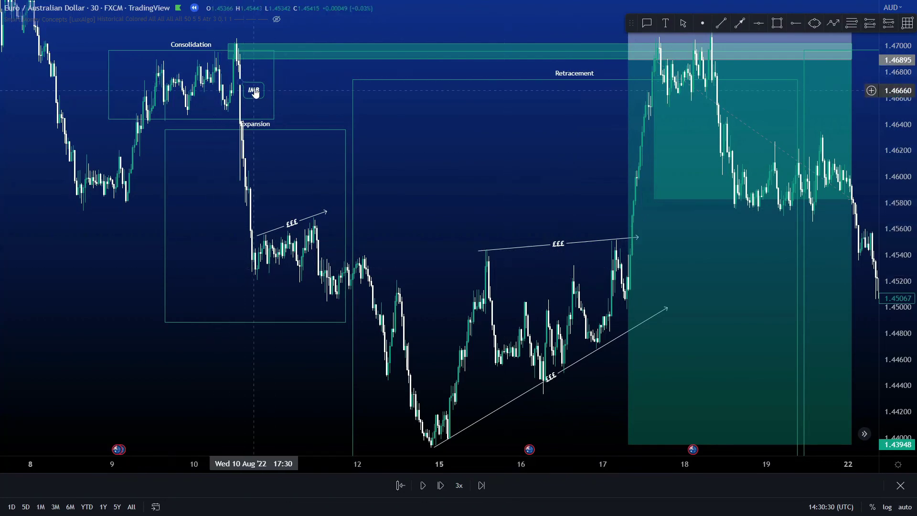
drag(491, 153, 191, 126)
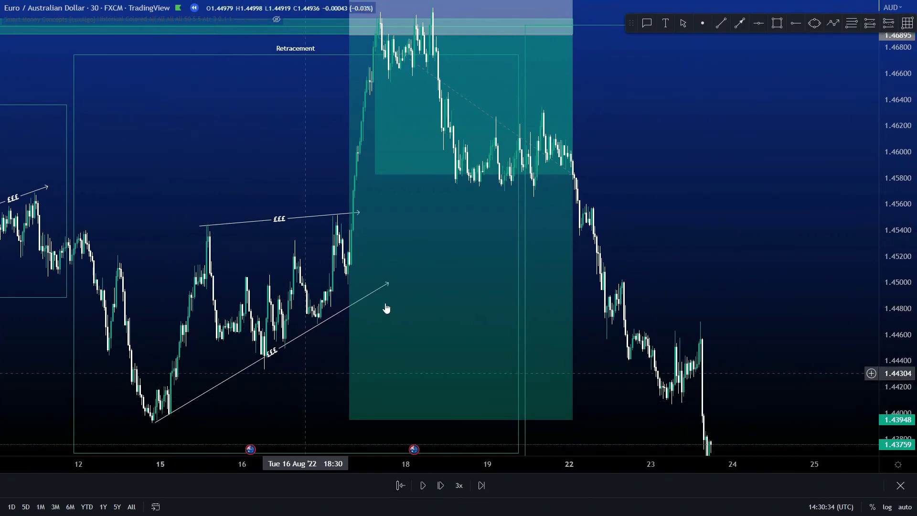
drag(386, 308, 415, 356)
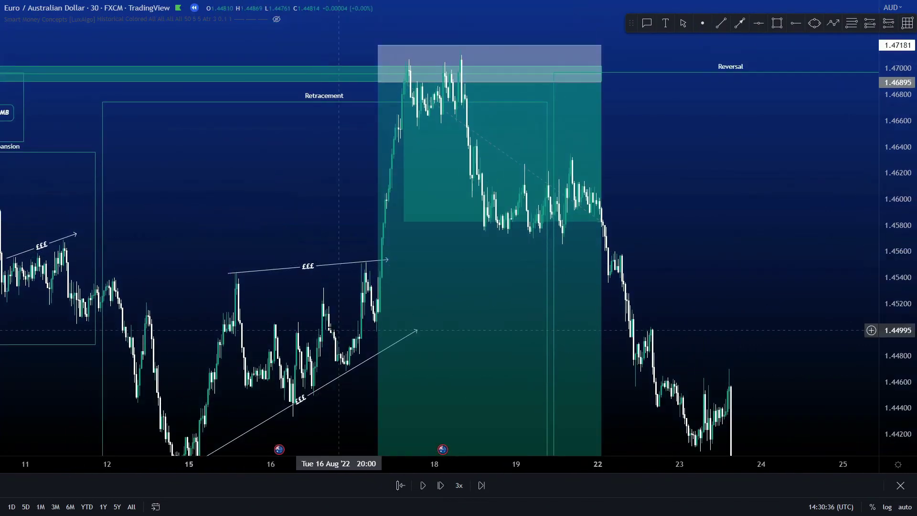
click(428, 78)
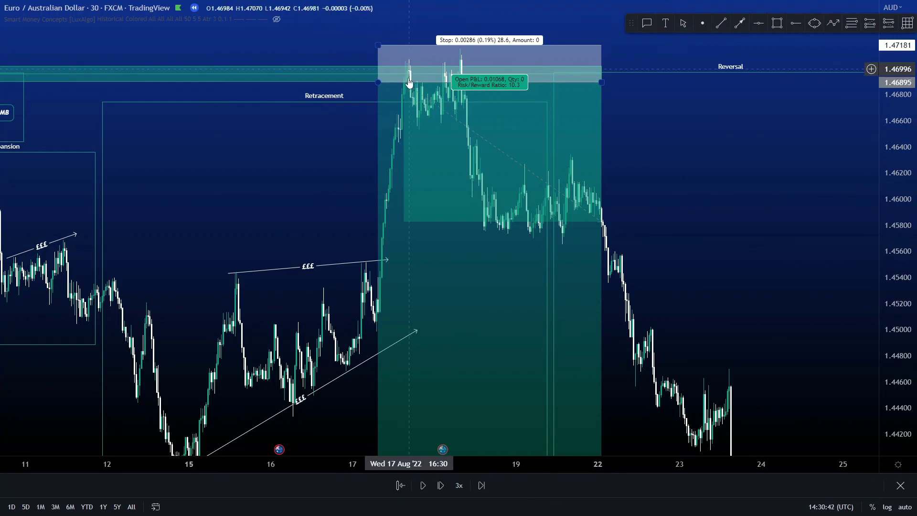
click(368, 334)
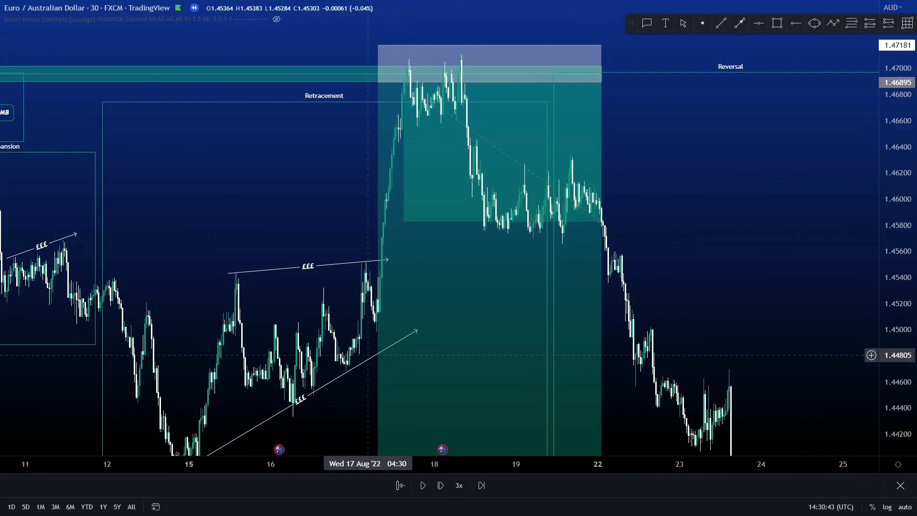
scroll(333, 193, right, 5)
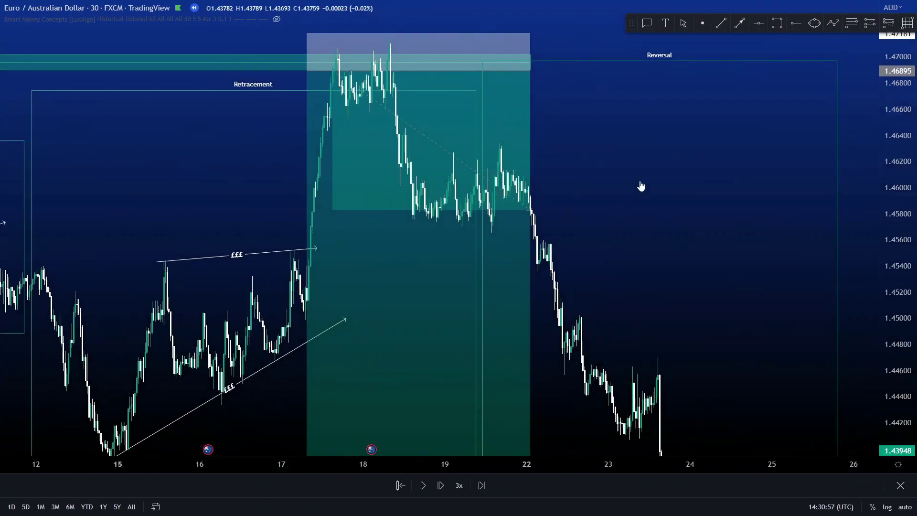
drag(575, 206, 467, 191)
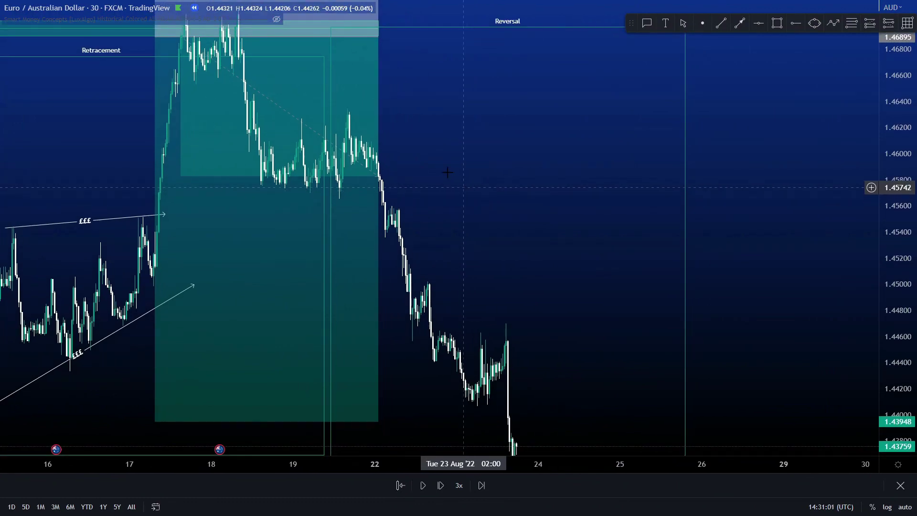
scroll(492, 201, left, 15)
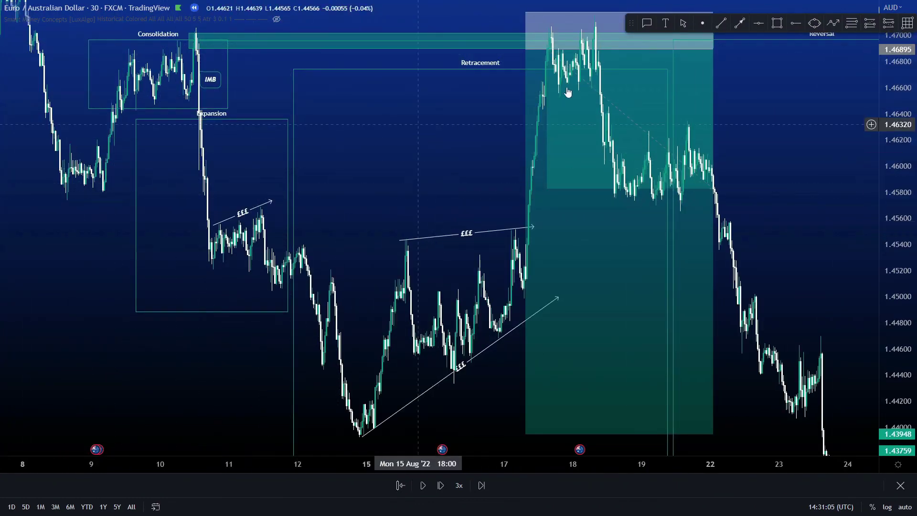
drag(567, 92, 358, 106)
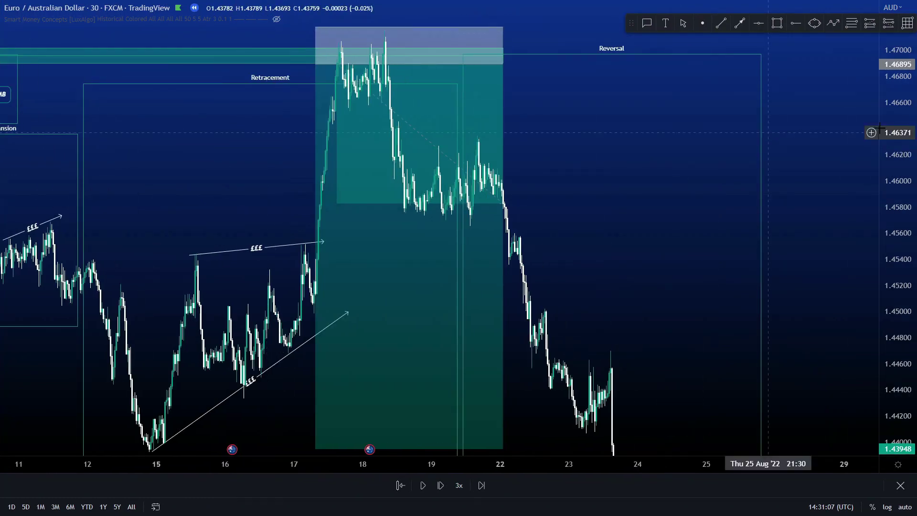
scroll(896, 129, down, 3)
scroll(794, 190, down, 2)
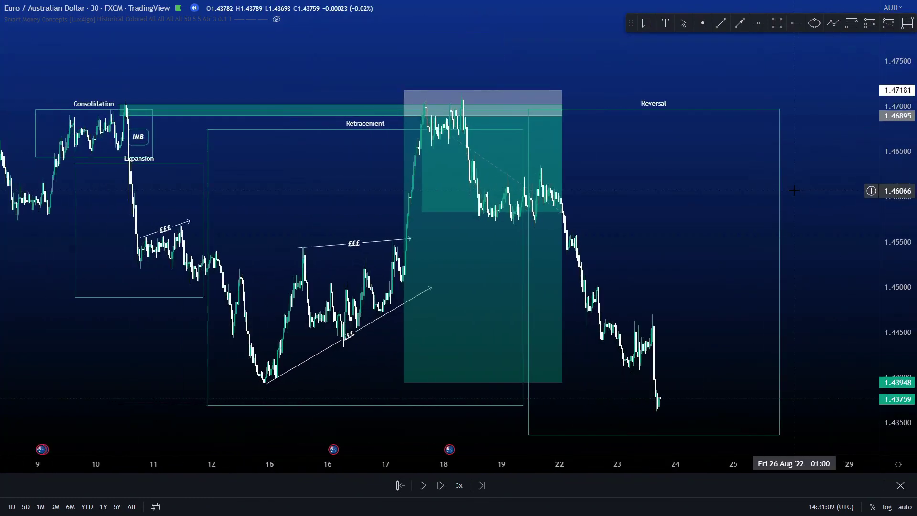